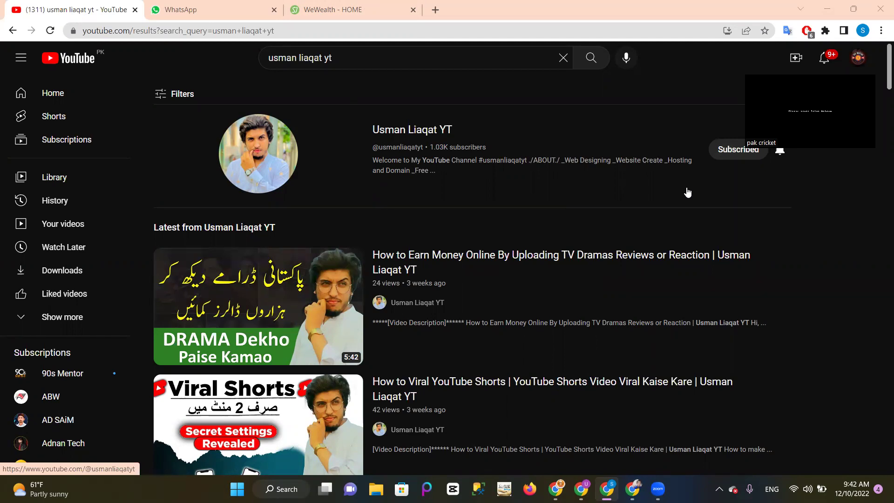
Step: Switch to the WeWealth dashboard and briefly highlight the $25.8 current balance
{"action": "left_click", "coordinate": [334, 5]}
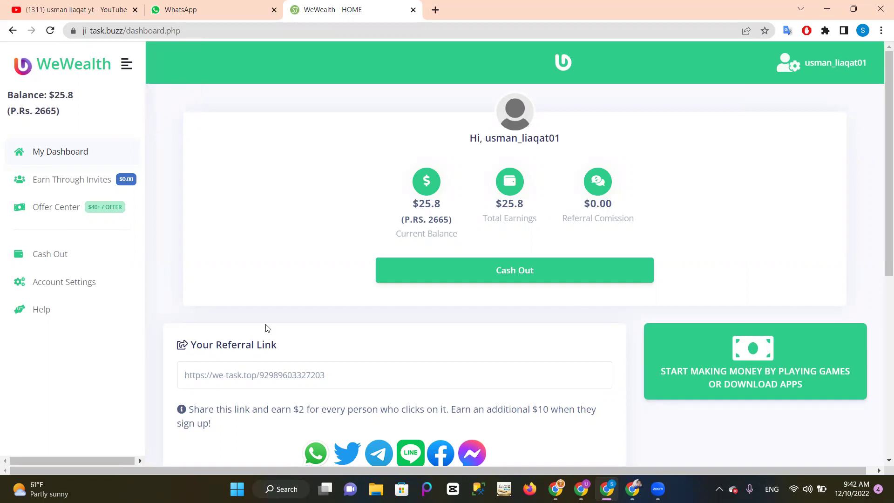
{"action": "double_click", "coordinate": [427, 202]}
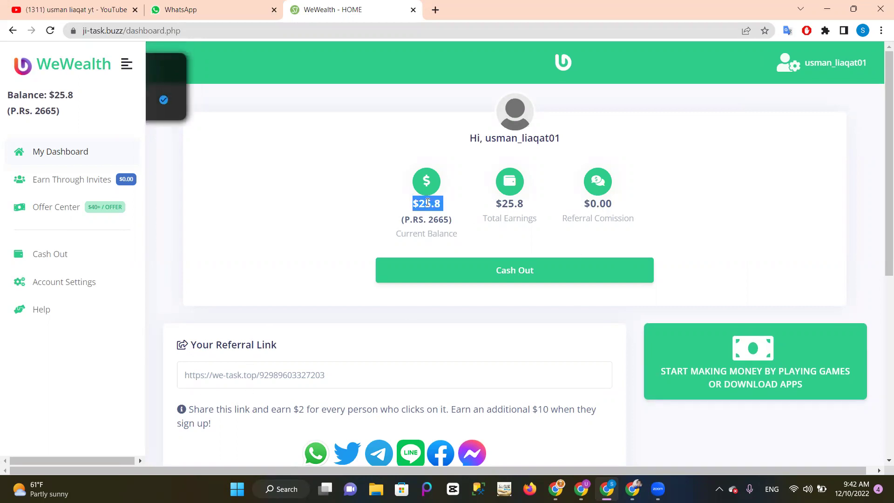
{"action": "left_click", "coordinate": [350, 213]}
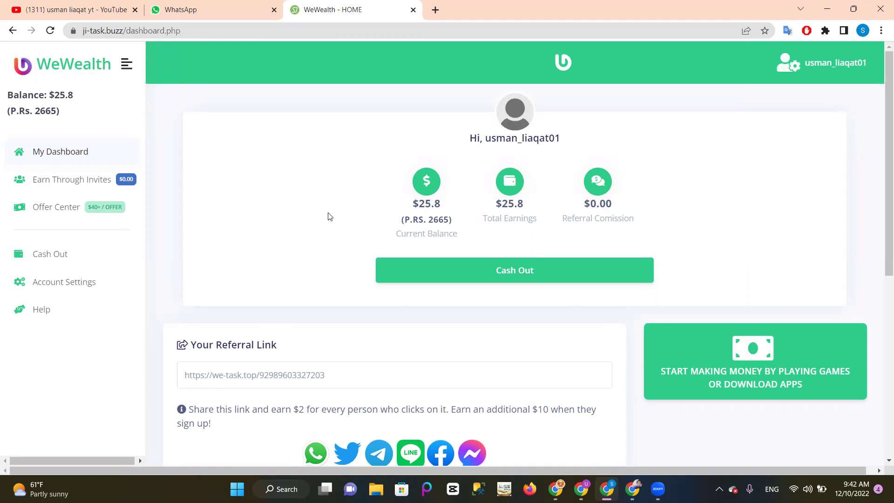
Step: Load the WeWealth referral link in the other Chrome window and go to the SIGNUP page
{"action": "left_click", "coordinate": [632, 489]}
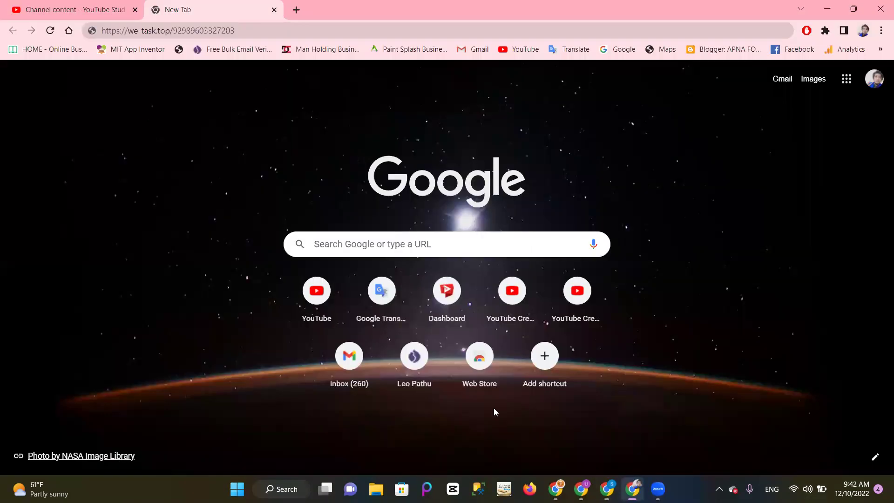
{"action": "left_click", "coordinate": [245, 31]}
{"action": "key", "text": "Return"}
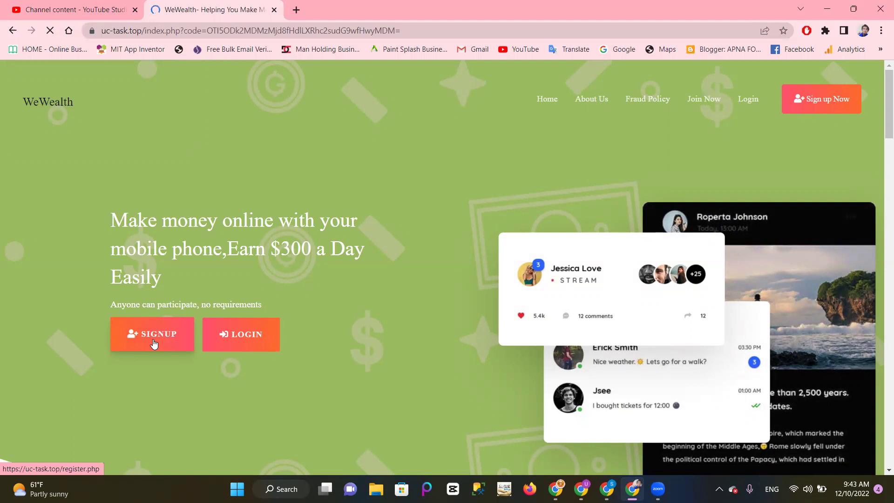
{"action": "left_click", "coordinate": [153, 344]}
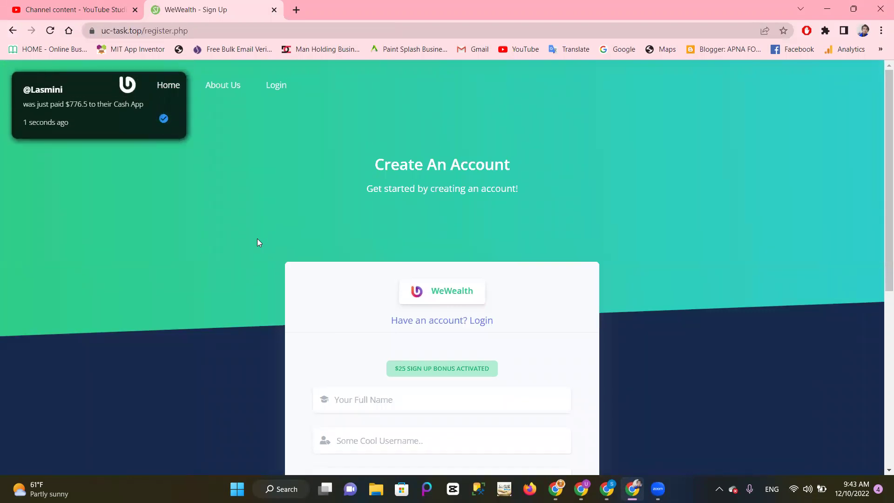
Step: Enter the full name and a username, and pick the suggested e-mail address
{"action": "scroll", "coordinate": [258, 239], "scroll_direction": "down", "scroll_amount": 5}
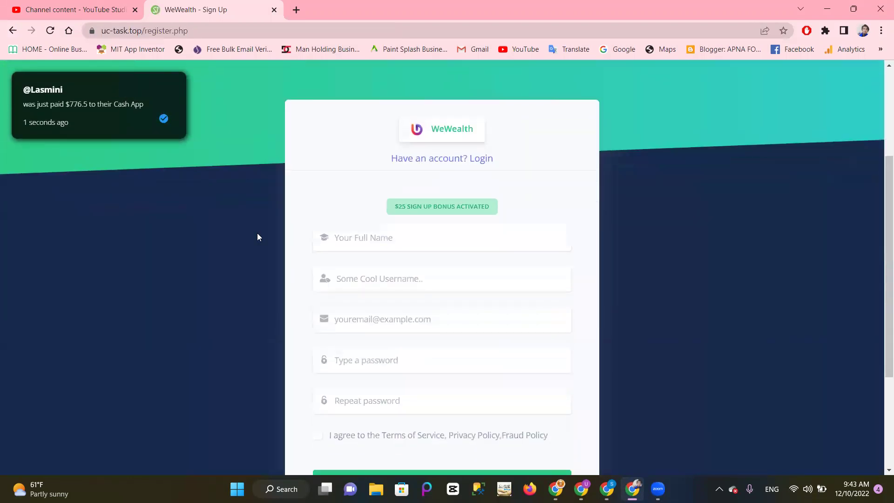
{"action": "left_click", "coordinate": [354, 183]}
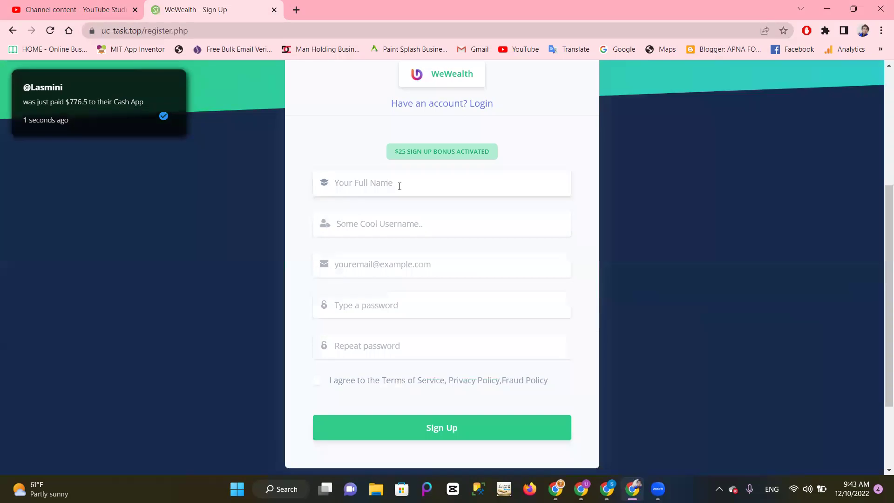
{"action": "type", "text": "usma"}
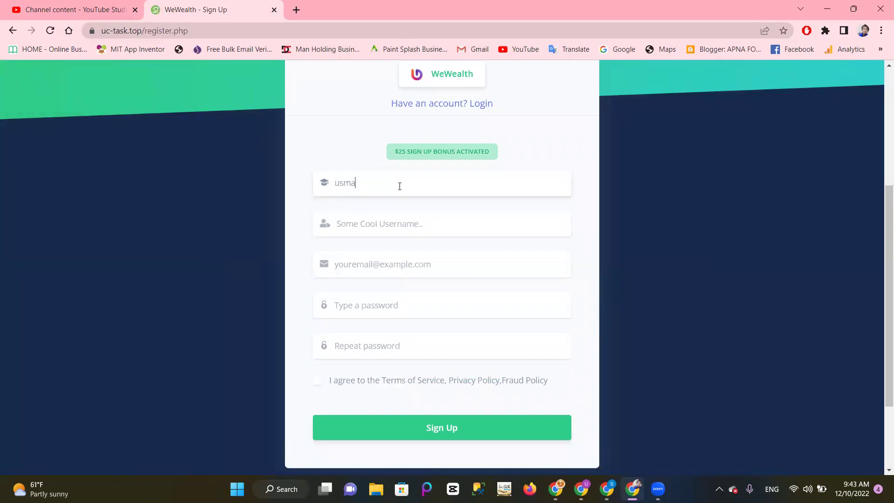
{"action": "type", "text": "n"}
{"action": "left_click", "coordinate": [382, 226]}
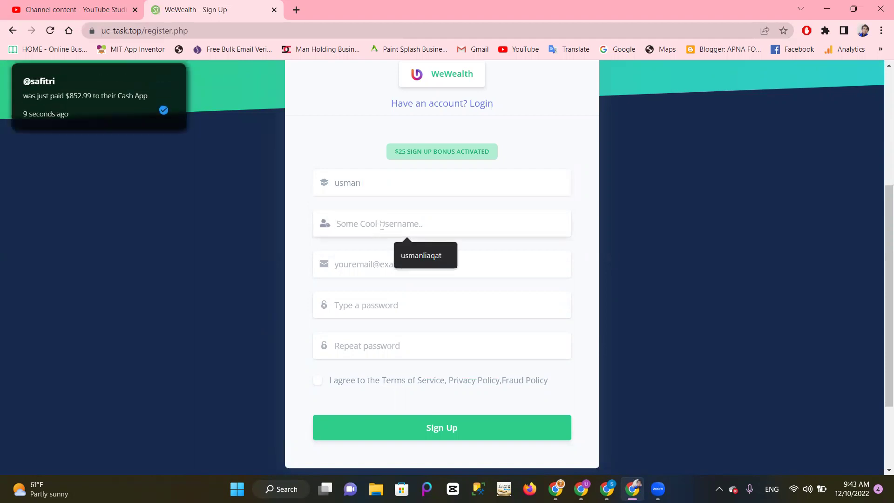
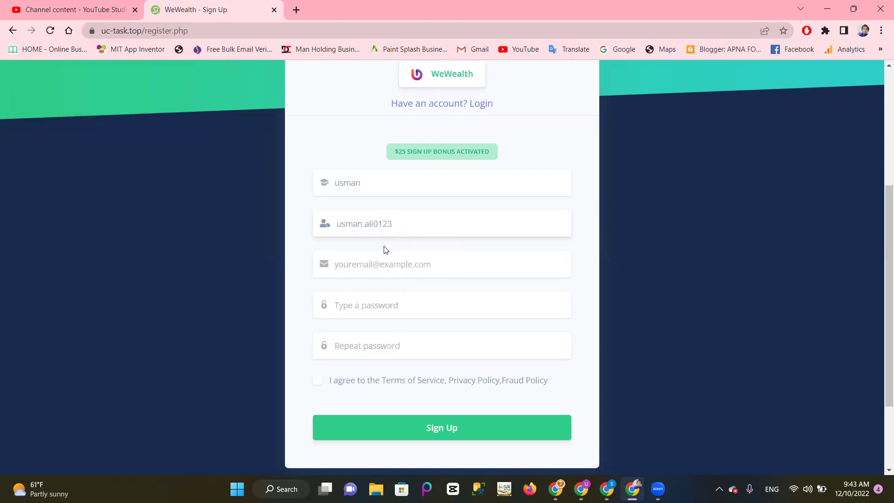
{"action": "left_click", "coordinate": [385, 259]}
{"action": "left_click", "coordinate": [404, 295]}
Step: Enter the account password, agree to the Terms of Service, and submit the sign-up form
{"action": "left_click", "coordinate": [355, 304]}
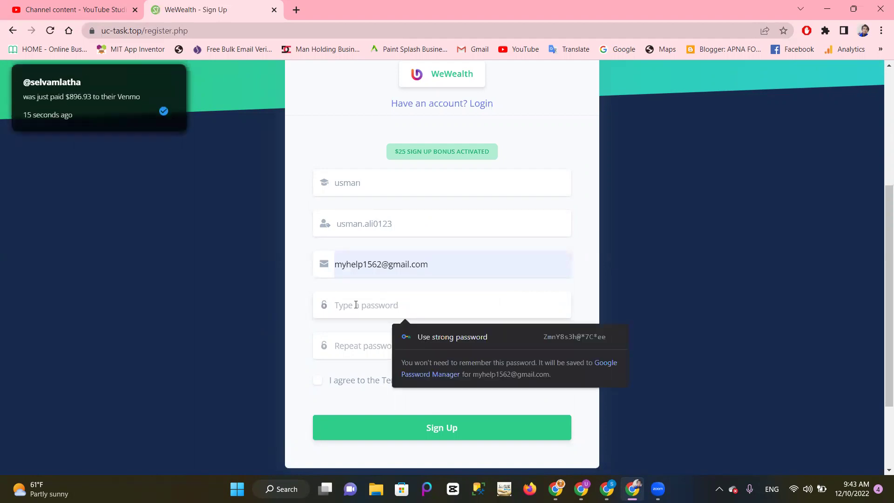
{"action": "type", "text": "12345"}
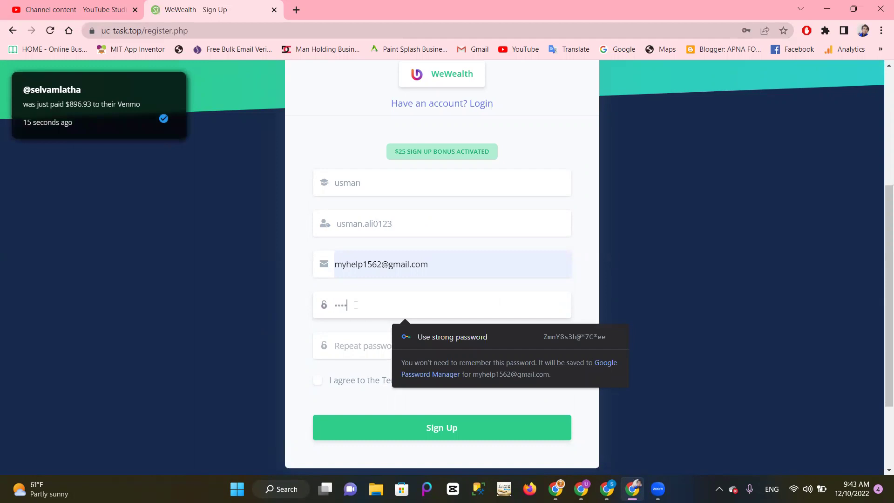
{"action": "key", "text": "BackSpace"}
{"action": "key", "text": "BackSpace"}
{"action": "type", "text": "12345678"}
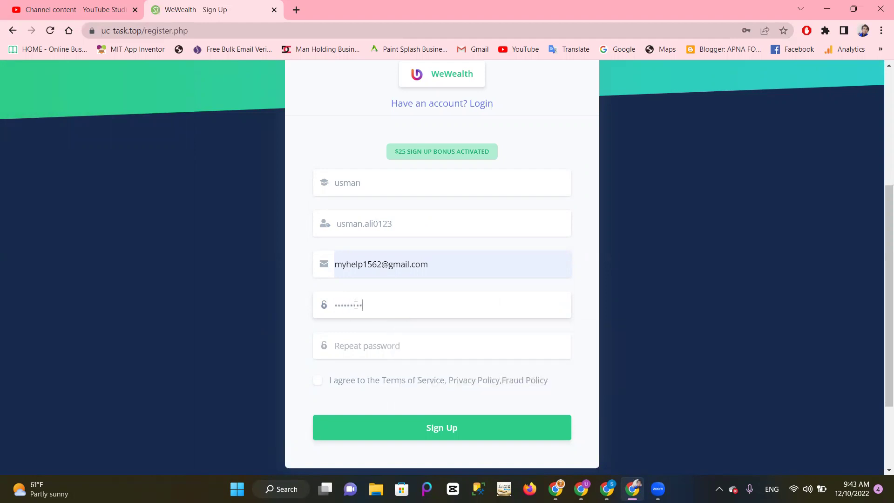
{"action": "type", "text": "12"}
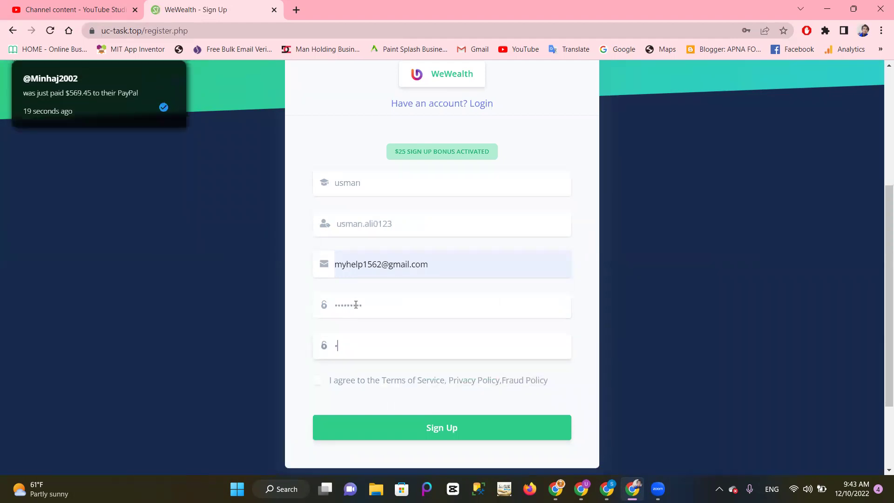
{"action": "type", "text": "3456789"}
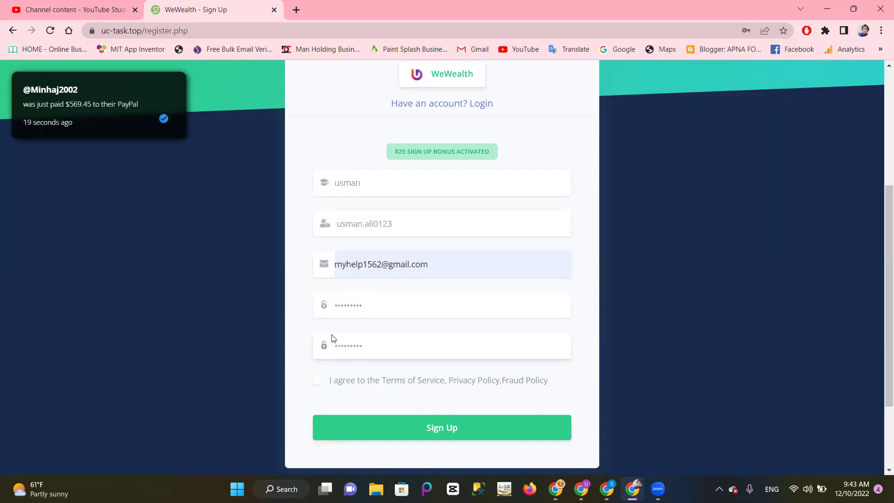
{"action": "left_click", "coordinate": [315, 380]}
{"action": "left_click", "coordinate": [467, 434]}
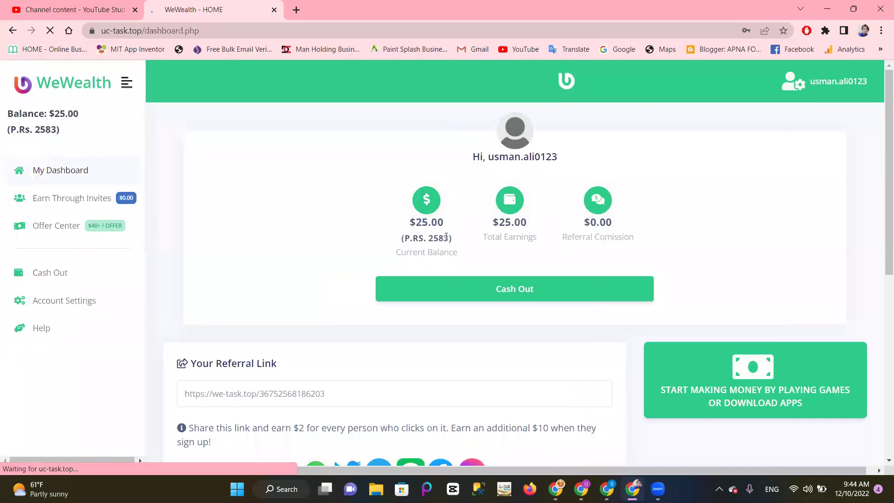
Step: Save the password in Chrome, review Cash Out's $200 first-withdrawal requirement, then open Account Settings
{"action": "left_click", "coordinate": [717, 199]}
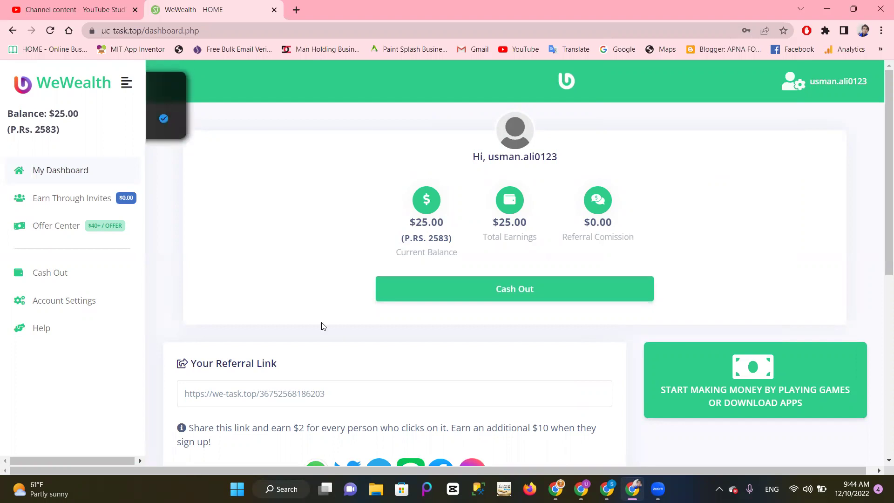
{"action": "scroll", "coordinate": [325, 320], "scroll_direction": "down", "scroll_amount": 3}
{"action": "left_click", "coordinate": [462, 164]}
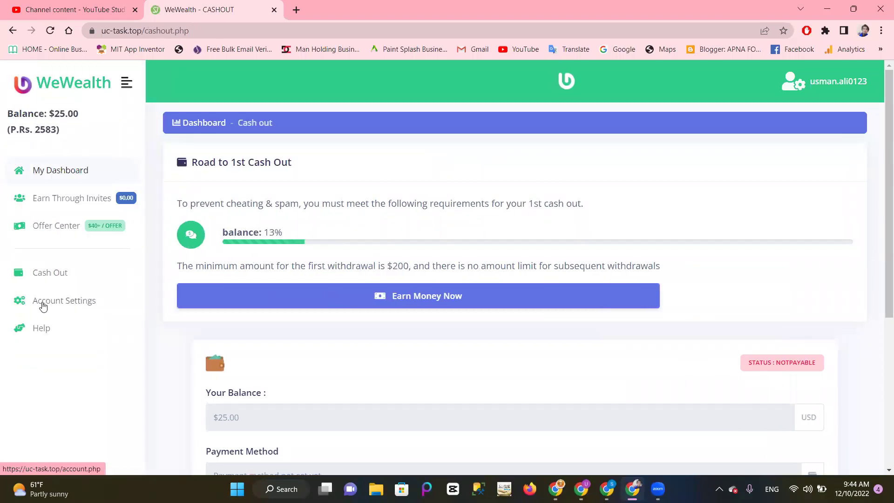
{"action": "left_click", "coordinate": [56, 309]}
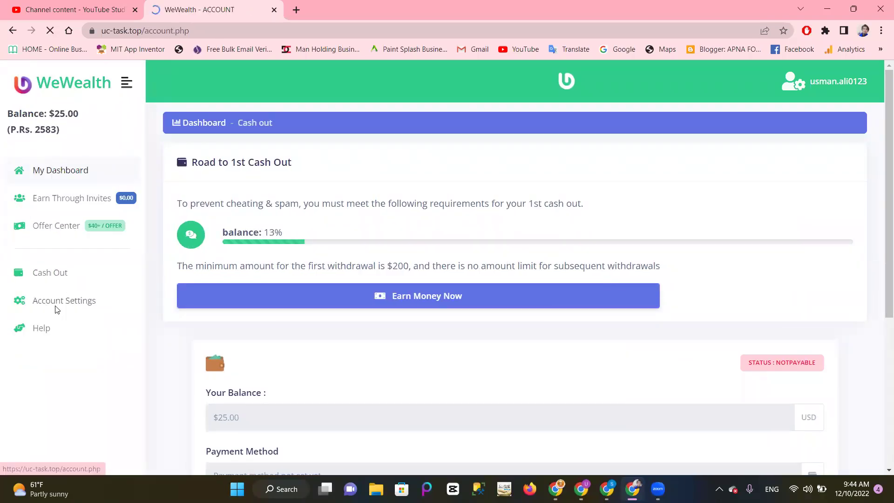
Step: Choose Easypaisa as the payment method in Account Settings, then return to Cash Out
{"action": "scroll", "coordinate": [368, 291], "scroll_direction": "down", "scroll_amount": 3}
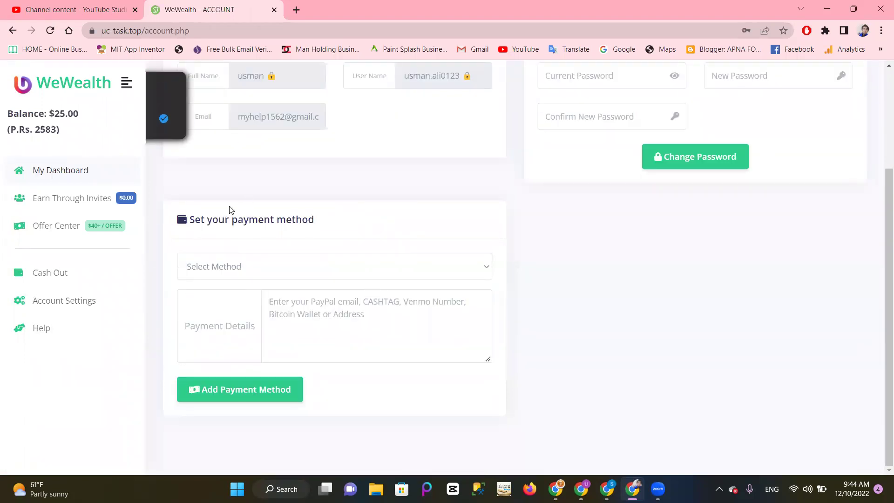
{"action": "left_click", "coordinate": [266, 267]}
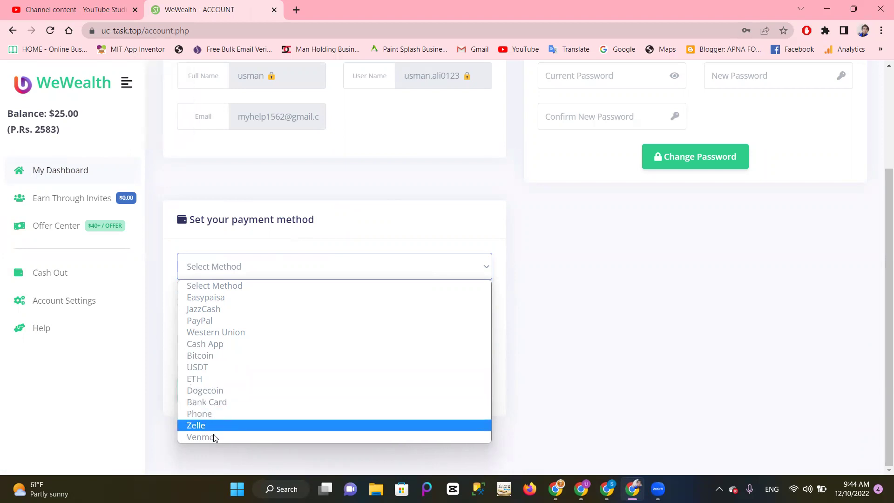
{"action": "left_click", "coordinate": [431, 206]}
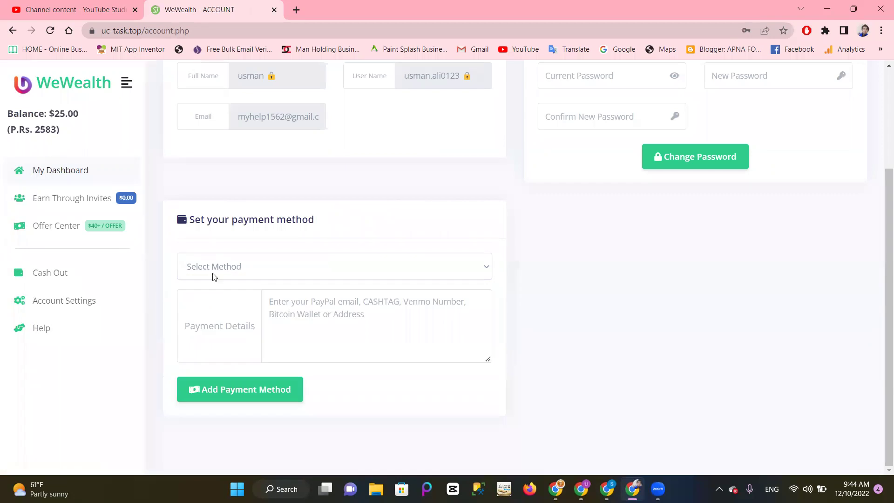
{"action": "left_click", "coordinate": [244, 273]}
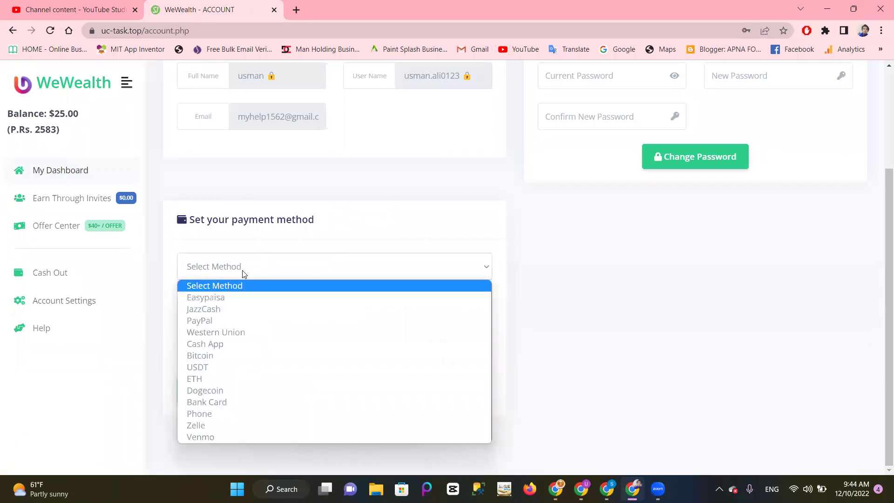
{"action": "left_click", "coordinate": [219, 300]}
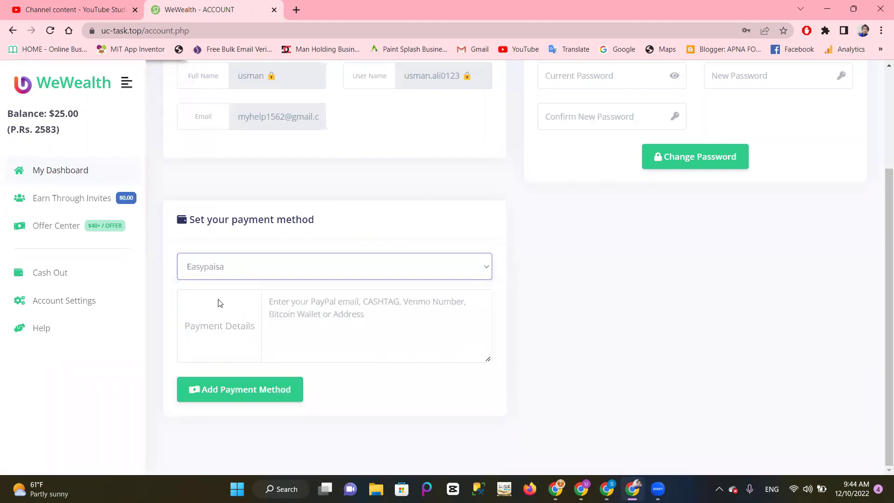
{"action": "left_click", "coordinate": [303, 311]}
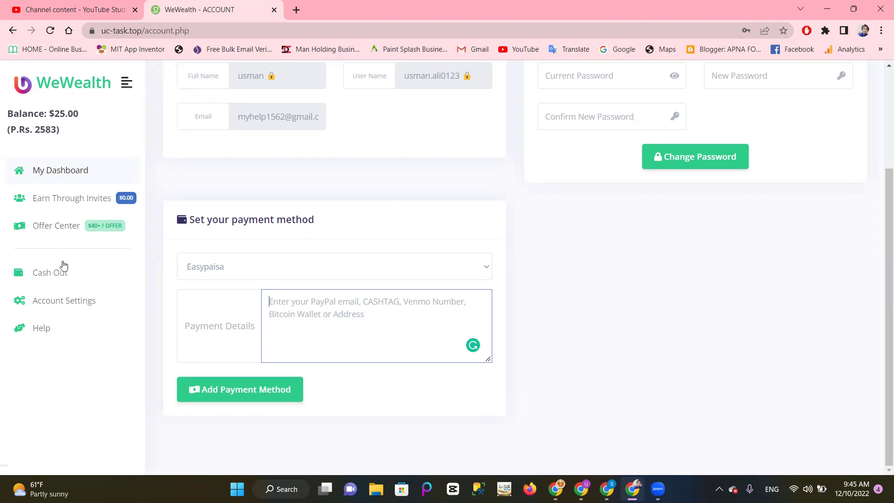
{"action": "left_click", "coordinate": [56, 278]}
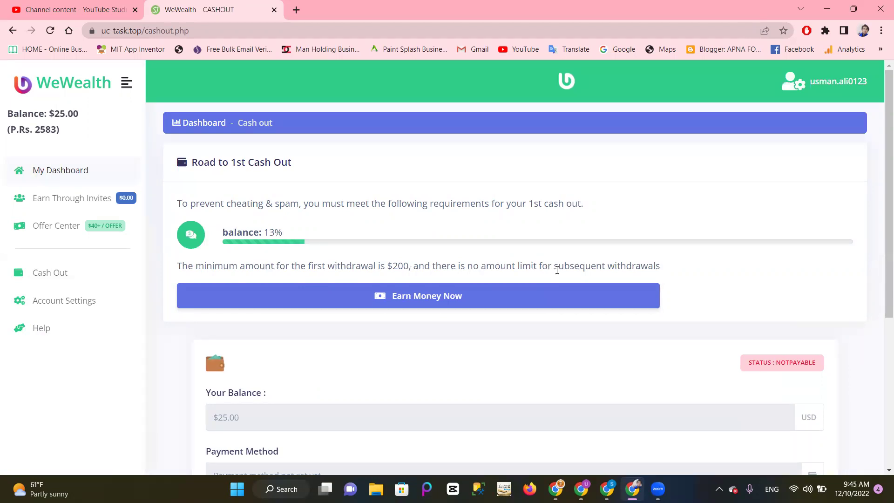
{"action": "triple_click", "coordinate": [397, 265]}
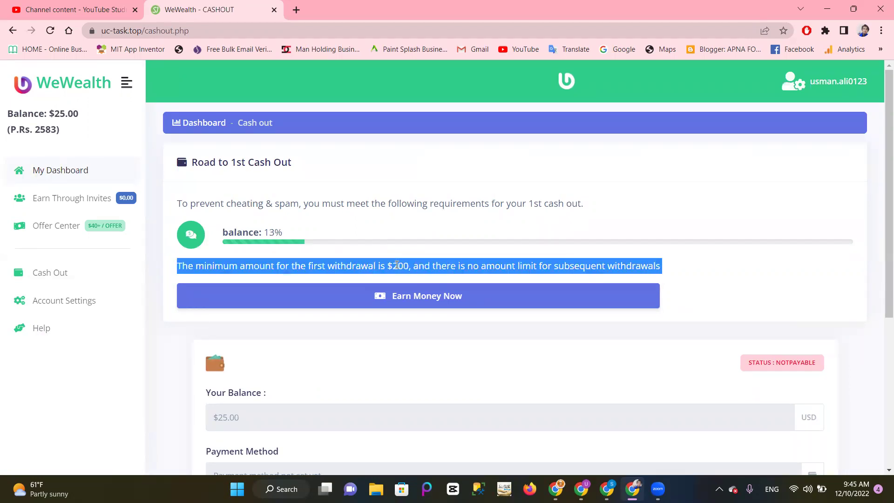
{"action": "left_click", "coordinate": [433, 223]}
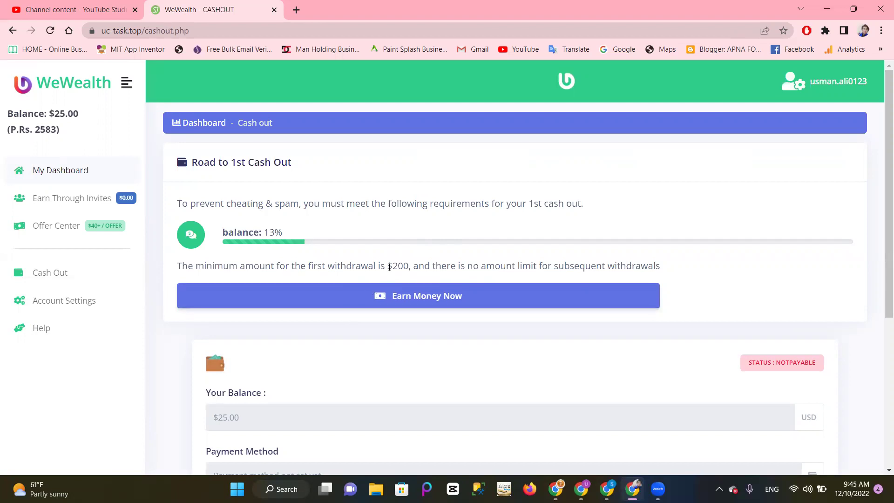
{"action": "left_click_drag", "start_coordinate": [389, 267], "coordinate": [408, 266]}
{"action": "left_click", "coordinate": [403, 336]}
{"action": "scroll", "coordinate": [401, 332], "scroll_direction": "down", "scroll_amount": 3}
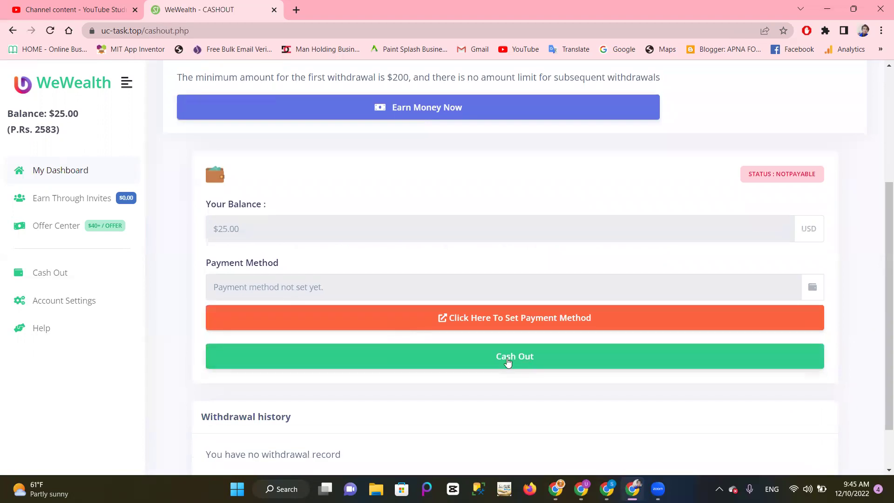
{"action": "left_click", "coordinate": [506, 362]}
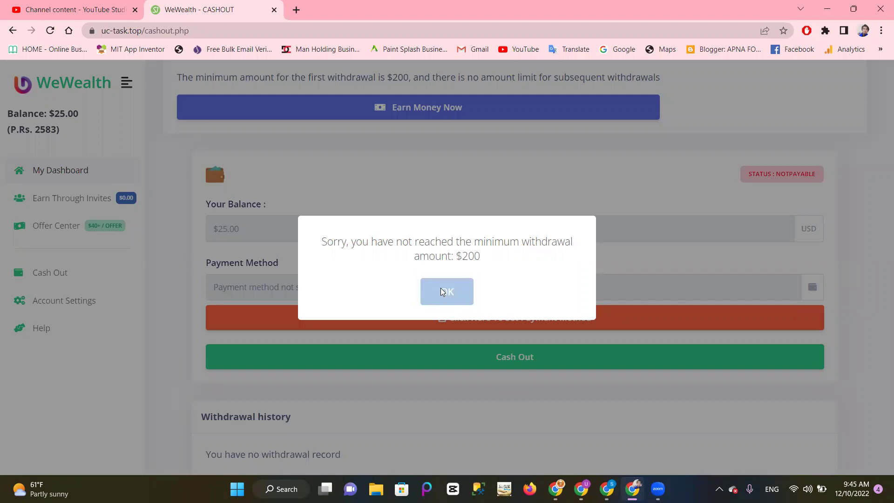
{"action": "left_click", "coordinate": [443, 289]}
{"action": "scroll", "coordinate": [408, 366], "scroll_direction": "down", "scroll_amount": 2}
{"action": "scroll", "coordinate": [408, 363], "scroll_direction": "up", "scroll_amount": 2}
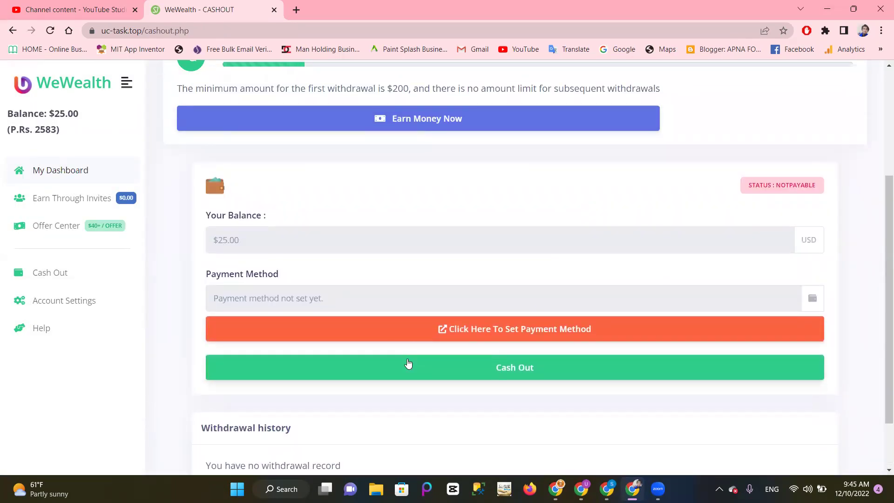
{"action": "scroll", "coordinate": [408, 364], "scroll_direction": "up", "scroll_amount": 3}
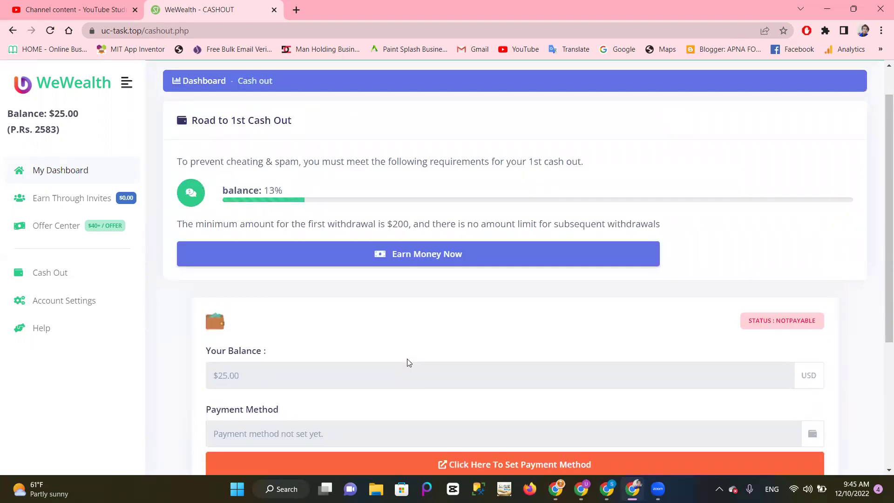
Step: From My Dashboard's Ways To Earn, open the Watch videos Earn $20+ option
{"action": "left_click", "coordinate": [63, 174]}
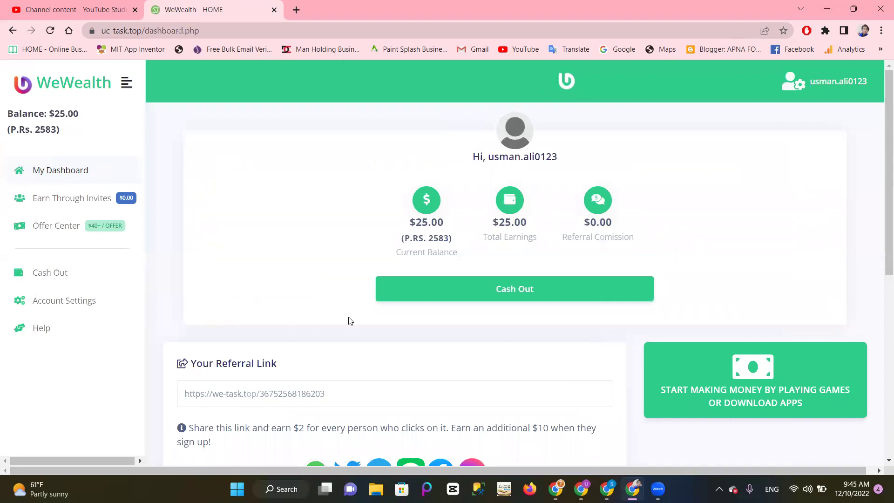
{"action": "scroll", "coordinate": [348, 318], "scroll_direction": "down", "scroll_amount": 4}
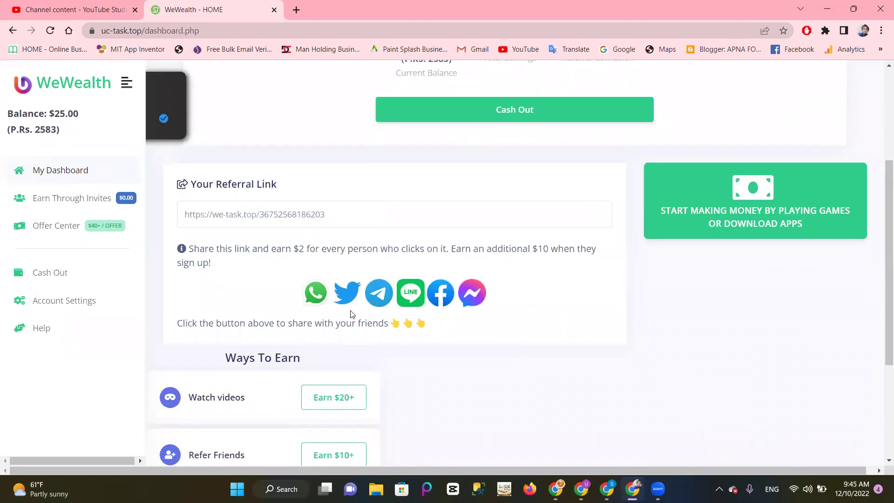
{"action": "scroll", "coordinate": [350, 314], "scroll_direction": "down", "scroll_amount": 3}
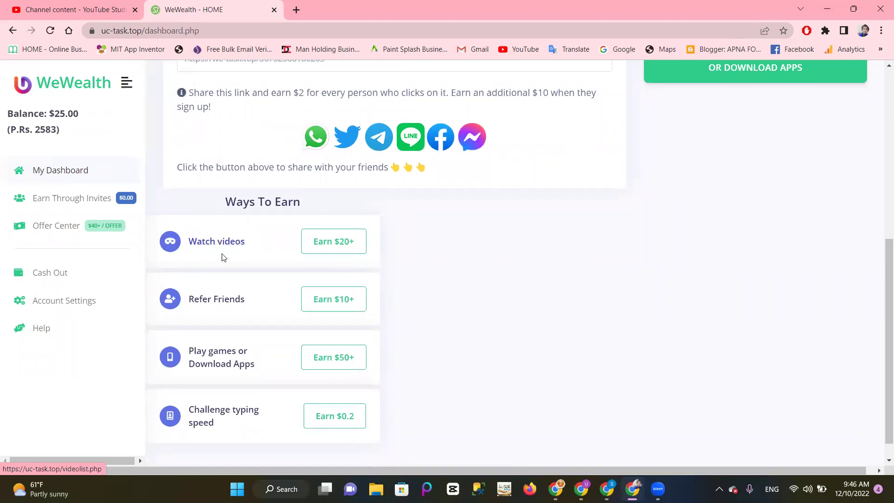
{"action": "left_click", "coordinate": [341, 252]}
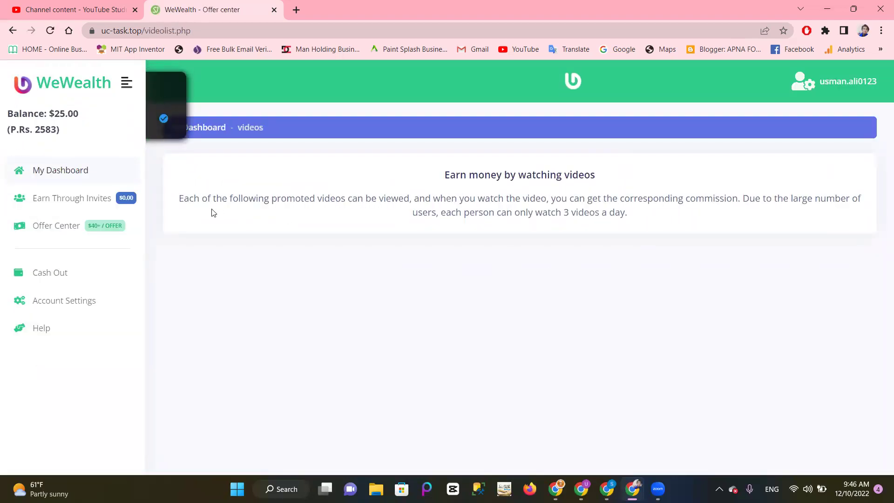
Step: Read the watch-videos description with its 3-videos-a-day limit, then return to My Dashboard
{"action": "left_click_drag", "start_coordinate": [446, 175], "coordinate": [645, 222]}
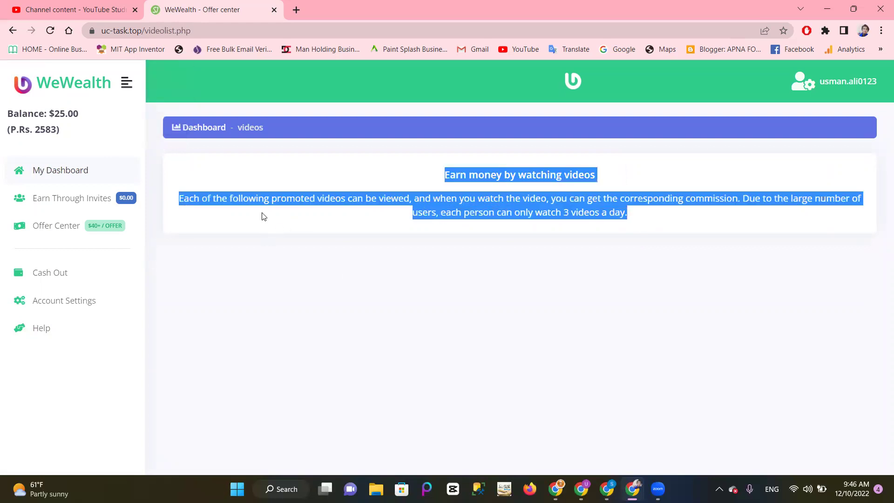
{"action": "left_click", "coordinate": [391, 212]}
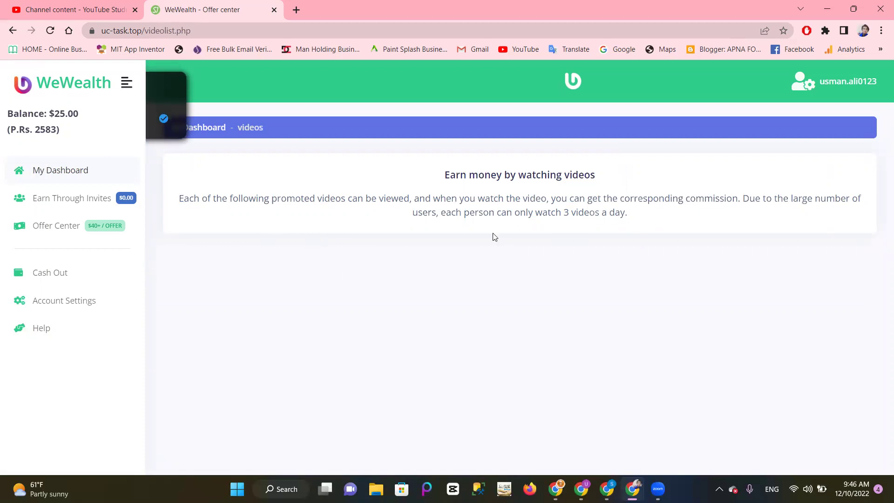
{"action": "left_click", "coordinate": [63, 175]}
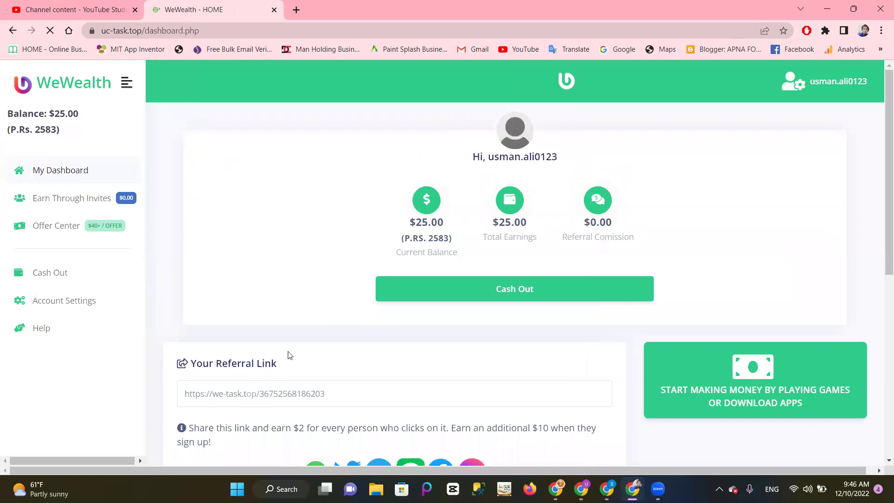
Step: Scroll the dashboard down to the Ways To Earn list
{"action": "scroll", "coordinate": [231, 363], "scroll_direction": "down", "scroll_amount": 5}
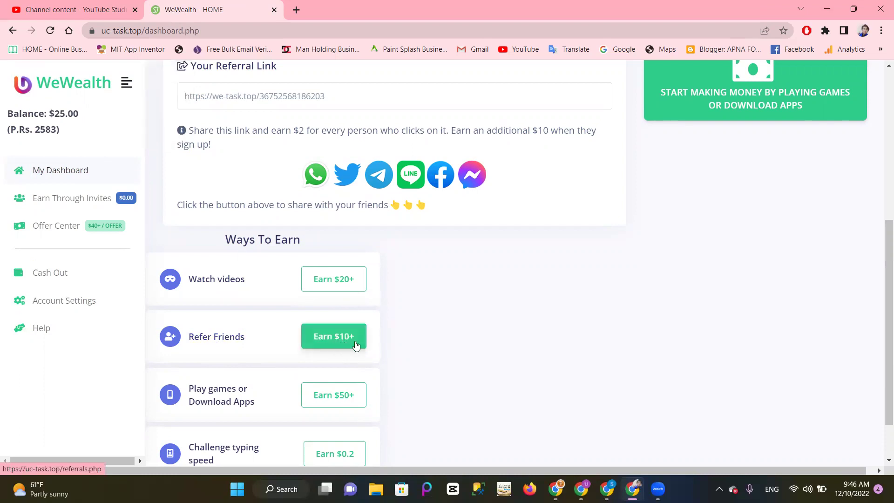
{"action": "scroll", "coordinate": [384, 335], "scroll_direction": "down", "scroll_amount": 2}
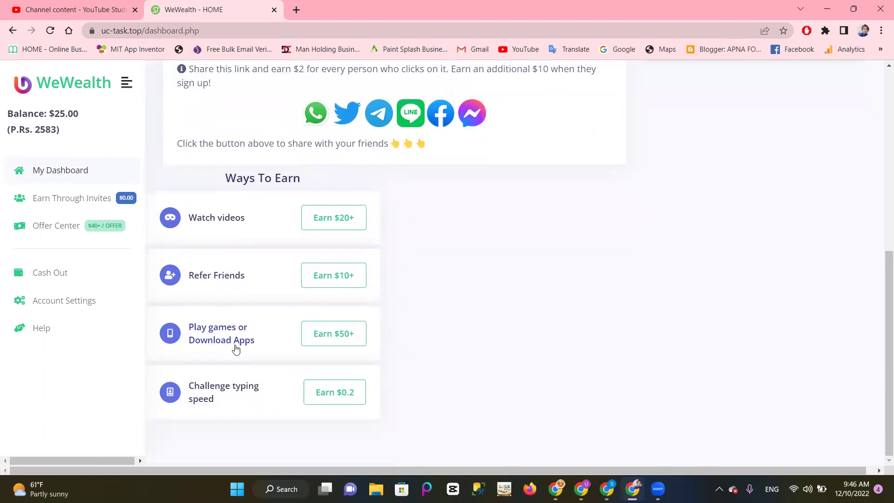
Step: Open the games and apps offers, launch the second $50 app offer, then close its site
{"action": "left_click", "coordinate": [333, 344]}
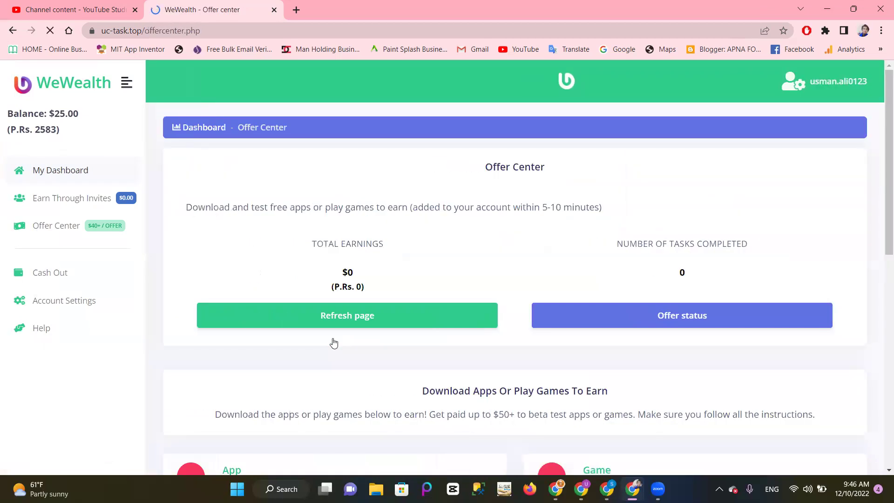
{"action": "scroll", "coordinate": [287, 362], "scroll_direction": "down", "scroll_amount": 3}
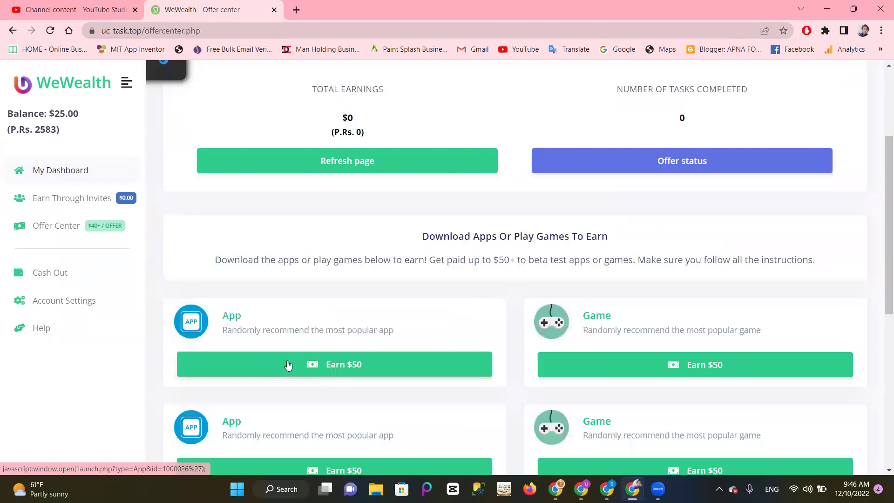
{"action": "scroll", "coordinate": [287, 363], "scroll_direction": "down", "scroll_amount": 2}
{"action": "scroll", "coordinate": [285, 366], "scroll_direction": "up", "scroll_amount": 3}
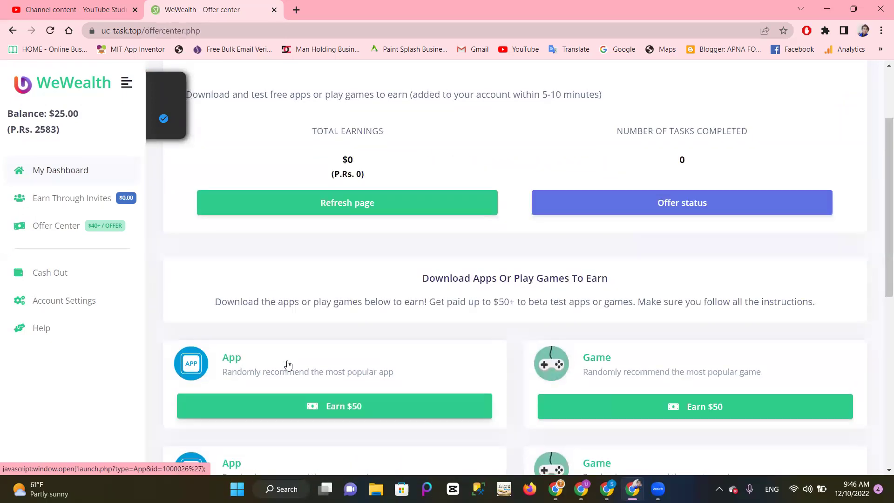
{"action": "scroll", "coordinate": [298, 326], "scroll_direction": "down", "scroll_amount": 3}
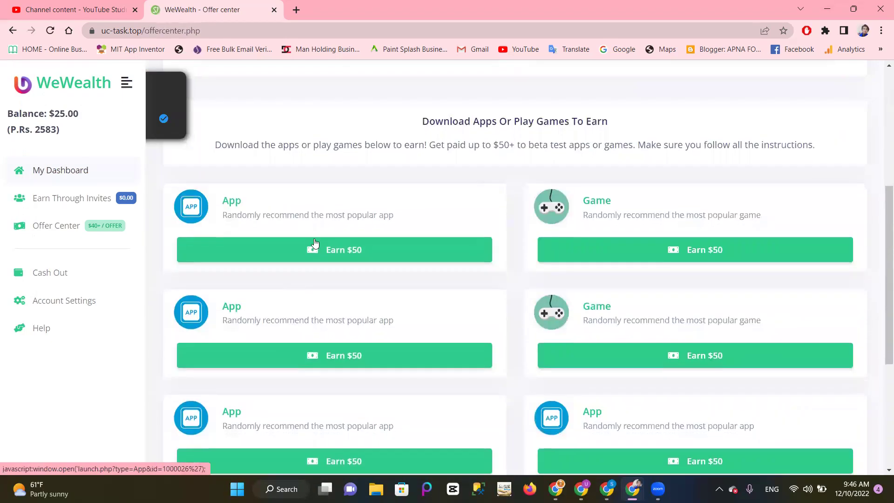
{"action": "left_click", "coordinate": [315, 359]}
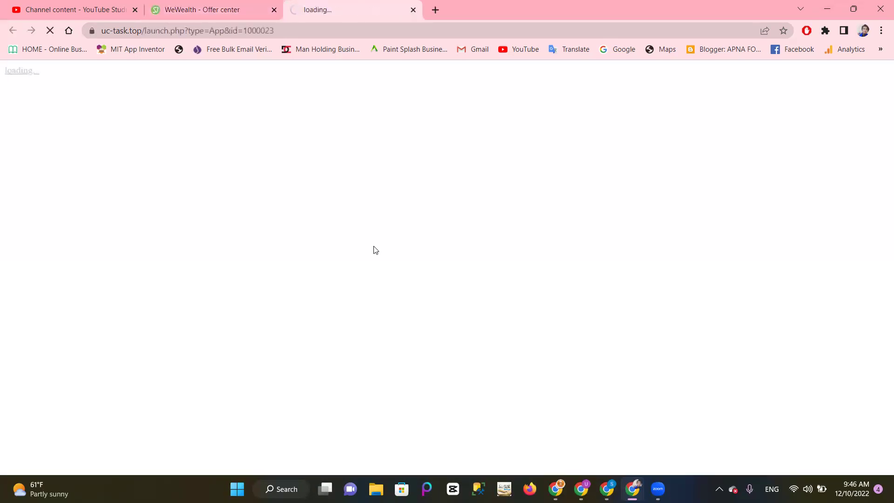
{"action": "left_click", "coordinate": [414, 10]}
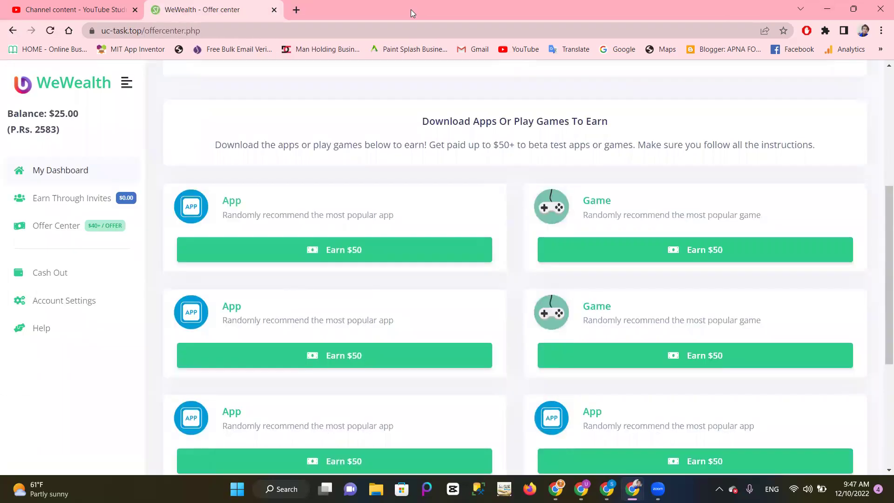
Step: Refresh the Offer Center, confirming $0 earned and 0 tasks, then return to My Dashboard
{"action": "scroll", "coordinate": [342, 252], "scroll_direction": "up", "scroll_amount": 3}
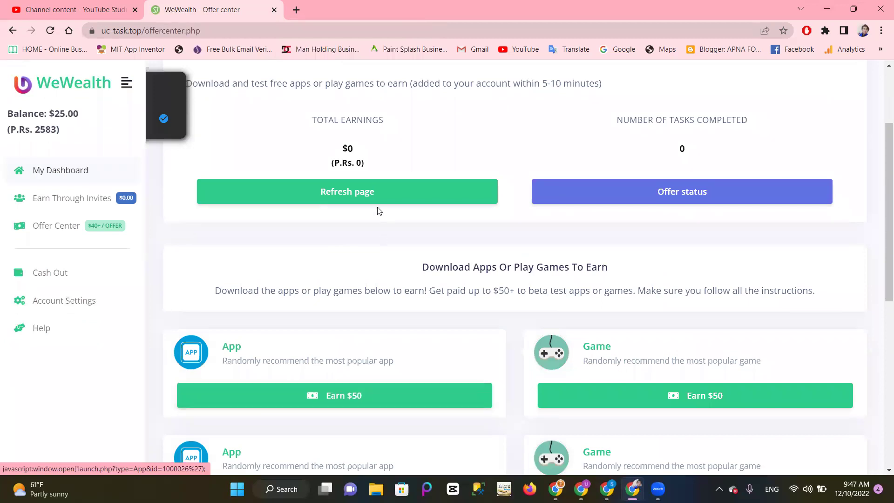
{"action": "left_click", "coordinate": [378, 191]}
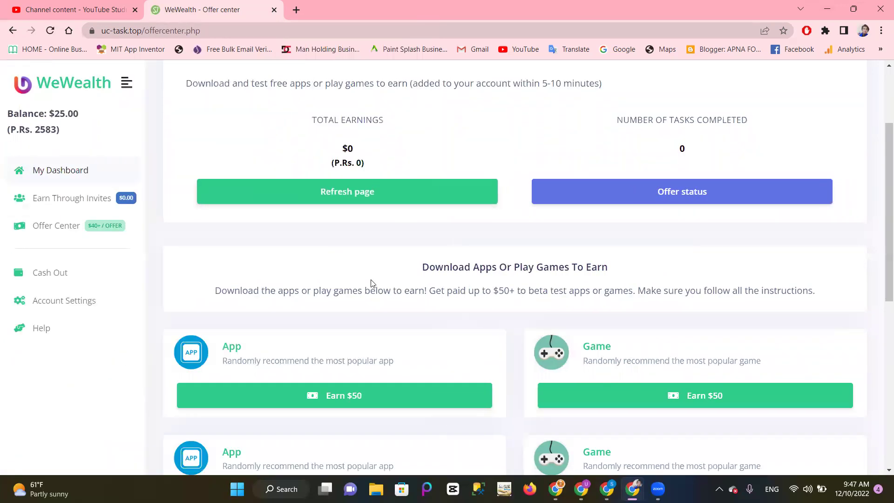
{"action": "scroll", "coordinate": [371, 283], "scroll_direction": "up", "scroll_amount": 2}
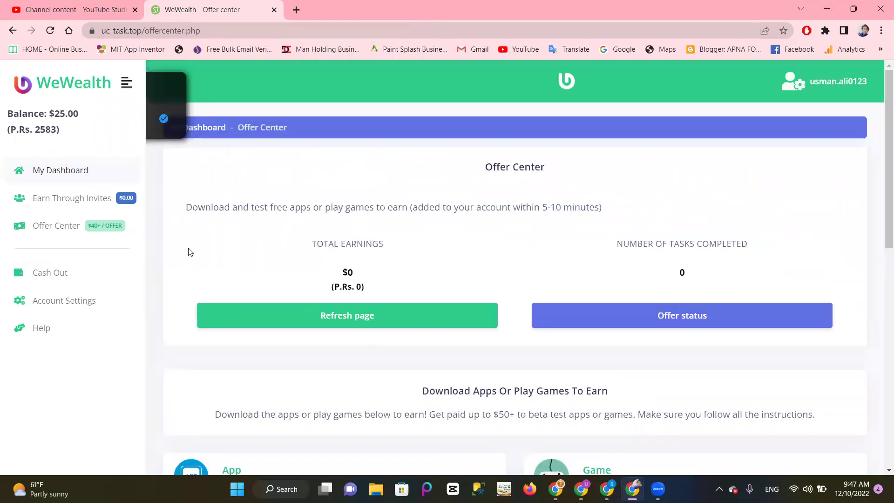
{"action": "left_click", "coordinate": [50, 227]}
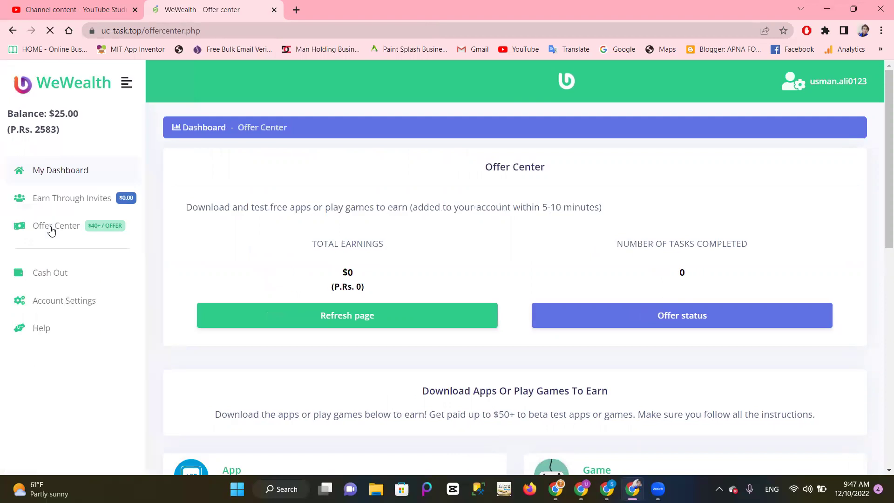
{"action": "scroll", "coordinate": [345, 285], "scroll_direction": "down", "scroll_amount": 7}
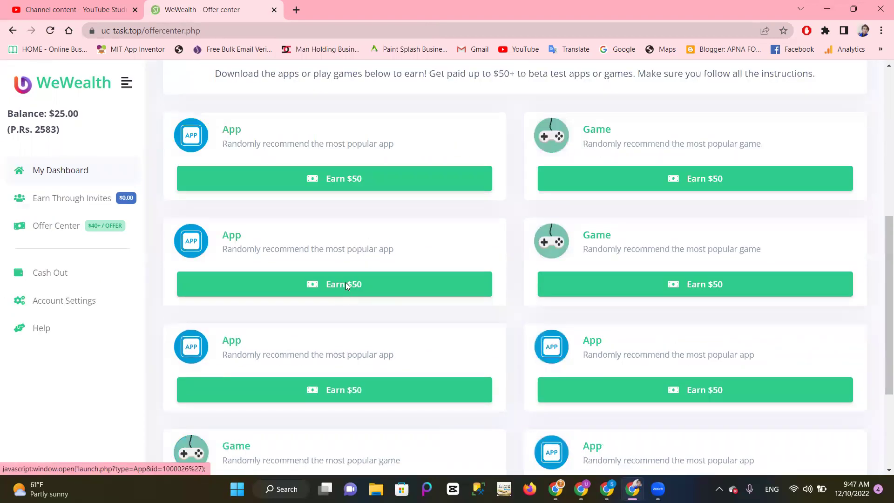
{"action": "scroll", "coordinate": [346, 285], "scroll_direction": "up", "scroll_amount": 4}
{"action": "left_click", "coordinate": [60, 172]}
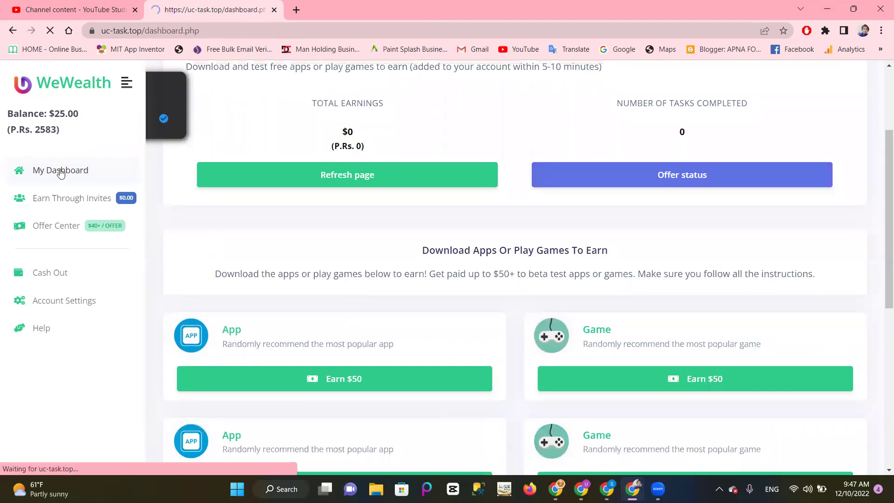
Step: Start the $0.2 Challenge typing speed task from Ways To Earn
{"action": "scroll", "coordinate": [381, 252], "scroll_direction": "down", "scroll_amount": 7}
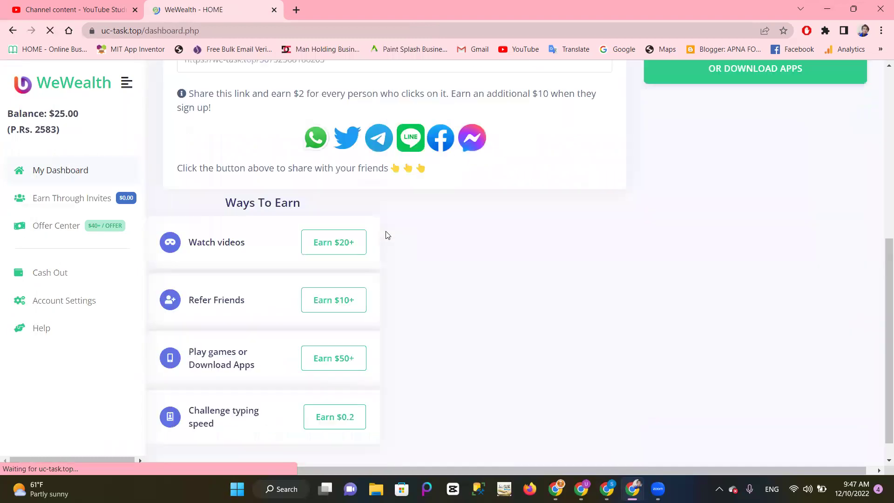
{"action": "left_click", "coordinate": [335, 395]}
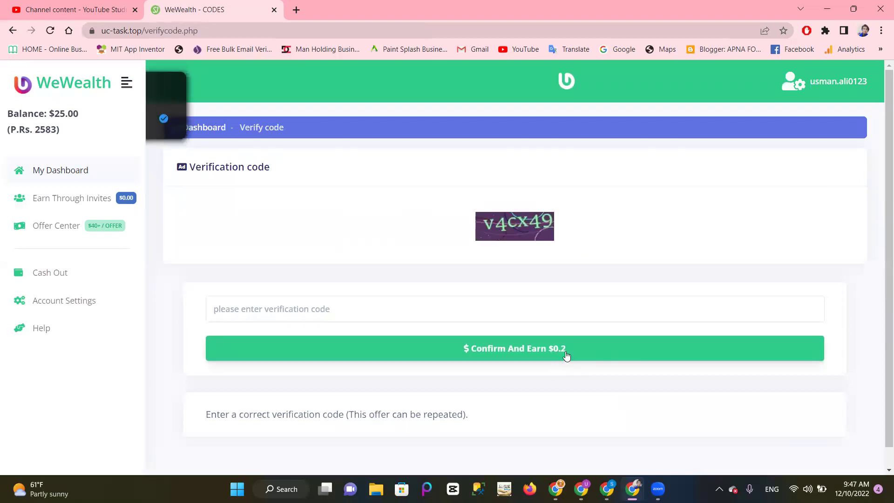
Step: Enter captcha code 'v4' to earn $0.2 and dismiss the Well done message
{"action": "left_click", "coordinate": [293, 312]}
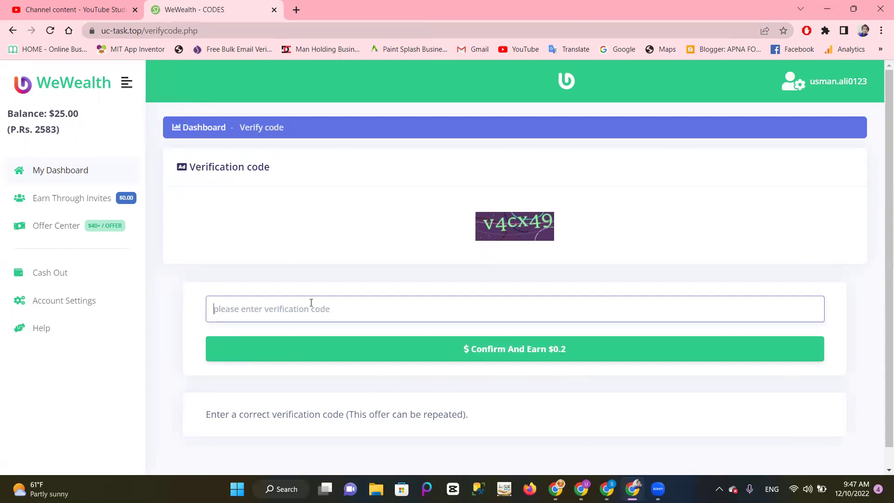
{"action": "type", "text": "v4cx49"}
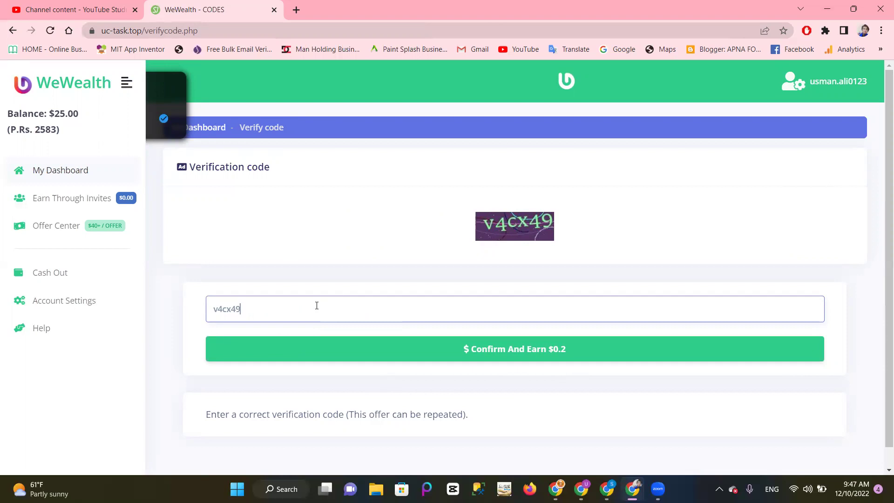
{"action": "left_click", "coordinate": [530, 350]}
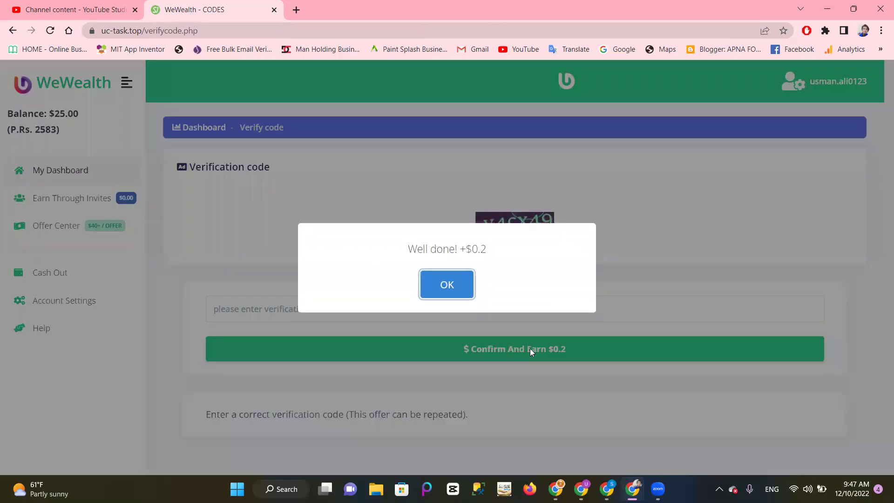
{"action": "left_click", "coordinate": [442, 284]}
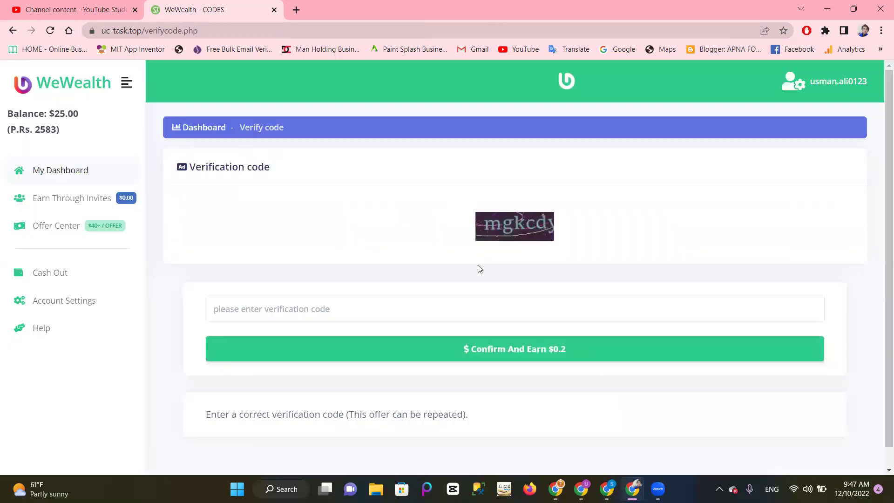
Step: Enter the next captcha code 'mgkcd' for another $0.2, then go back to the dashboard
{"action": "left_click", "coordinate": [380, 314]}
{"action": "type", "text": "mg"}
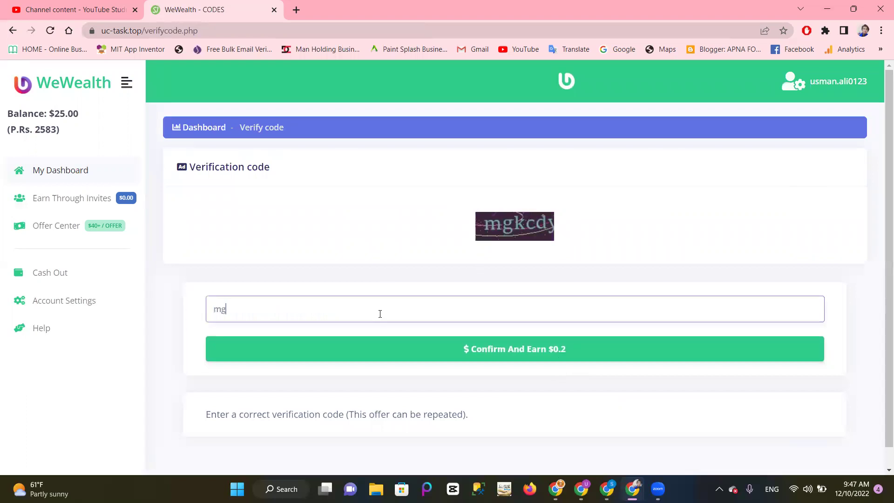
{"action": "type", "text": "kc"}
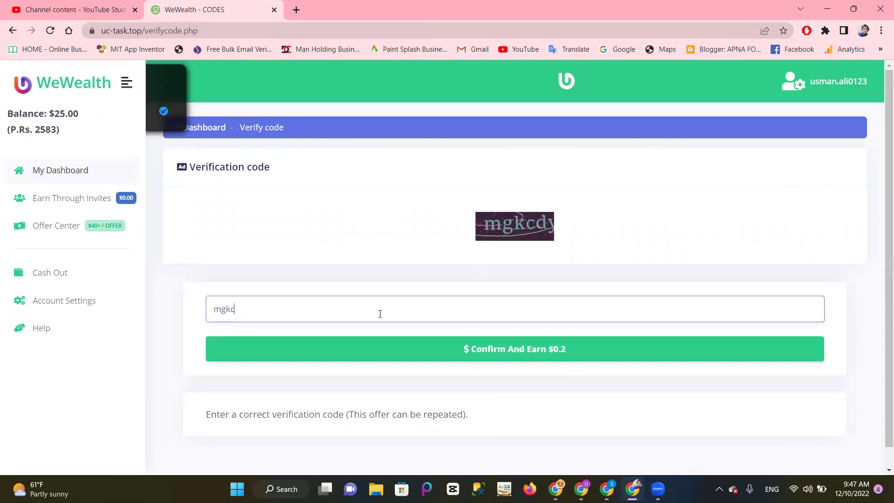
{"action": "type", "text": "dy"}
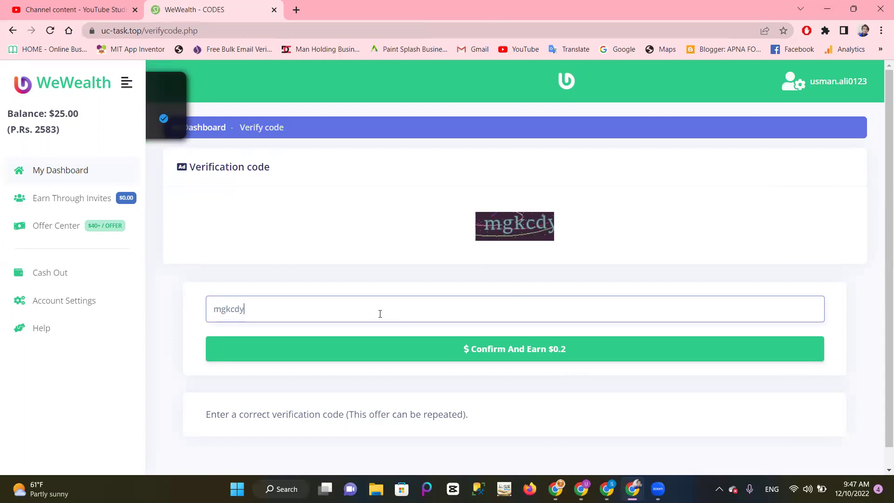
{"action": "left_click", "coordinate": [473, 358]}
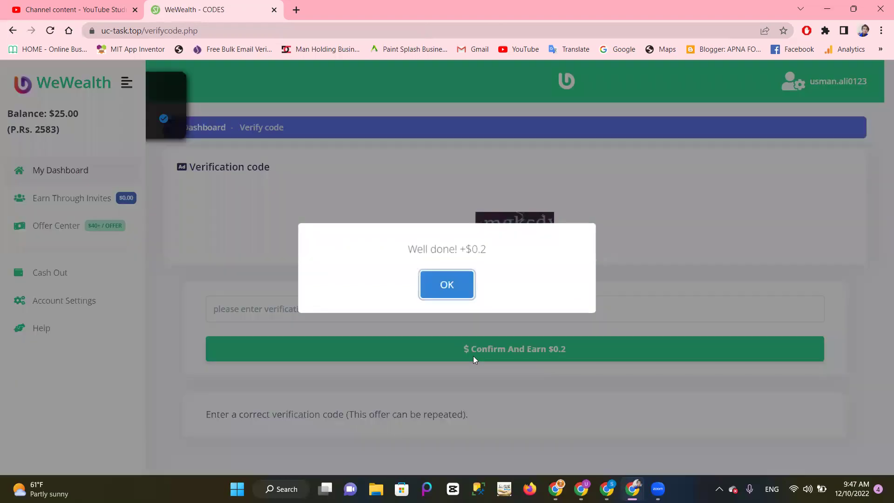
{"action": "left_click", "coordinate": [448, 285]}
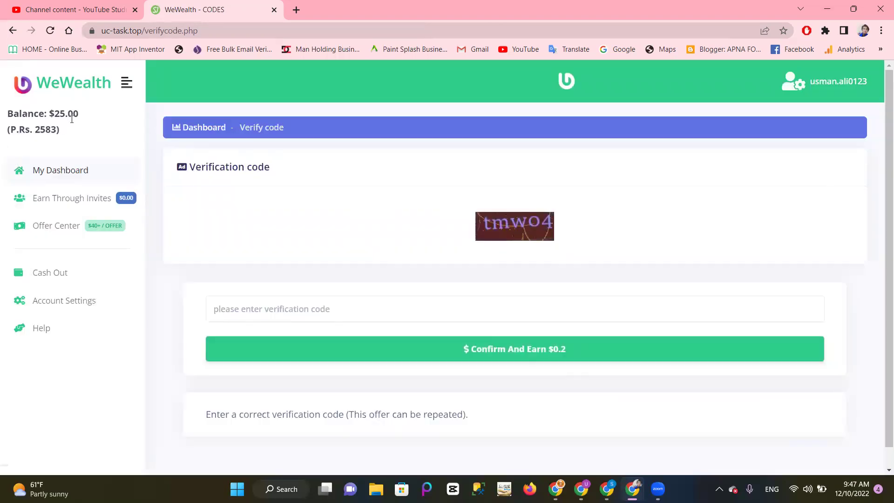
{"action": "left_click", "coordinate": [66, 168]}
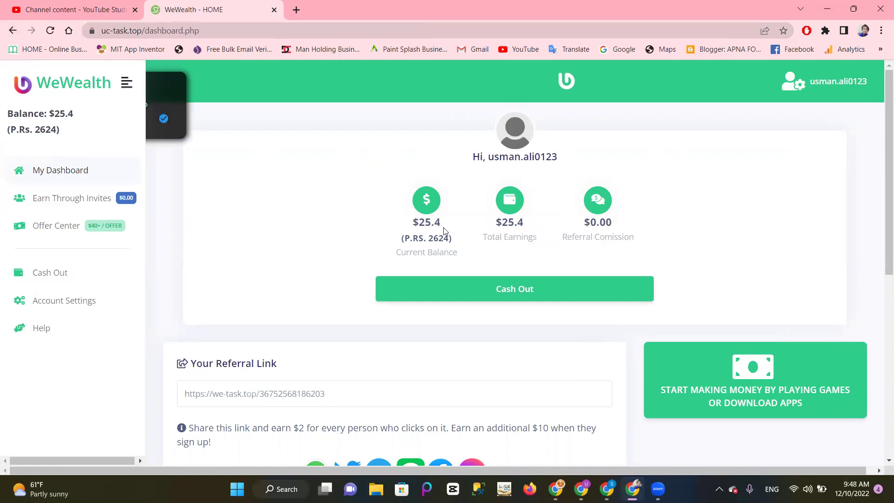
Step: Highlight the P.Rs. 2624 figure under the $25.4 Current Balance, then clear the highlight
{"action": "left_click_drag", "start_coordinate": [430, 240], "coordinate": [449, 241]}
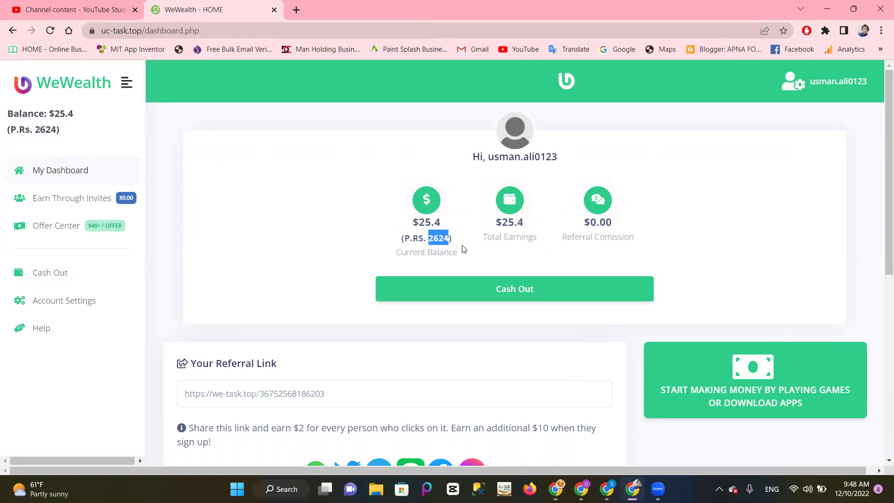
{"action": "left_click", "coordinate": [464, 249]}
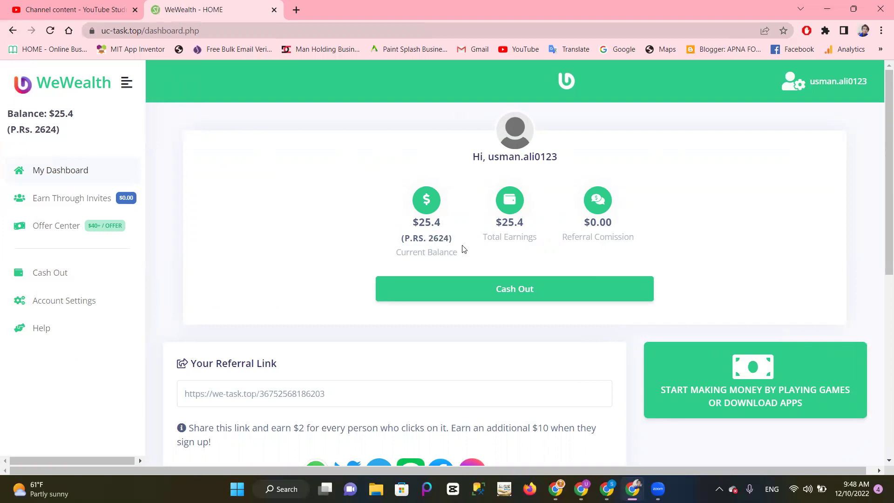